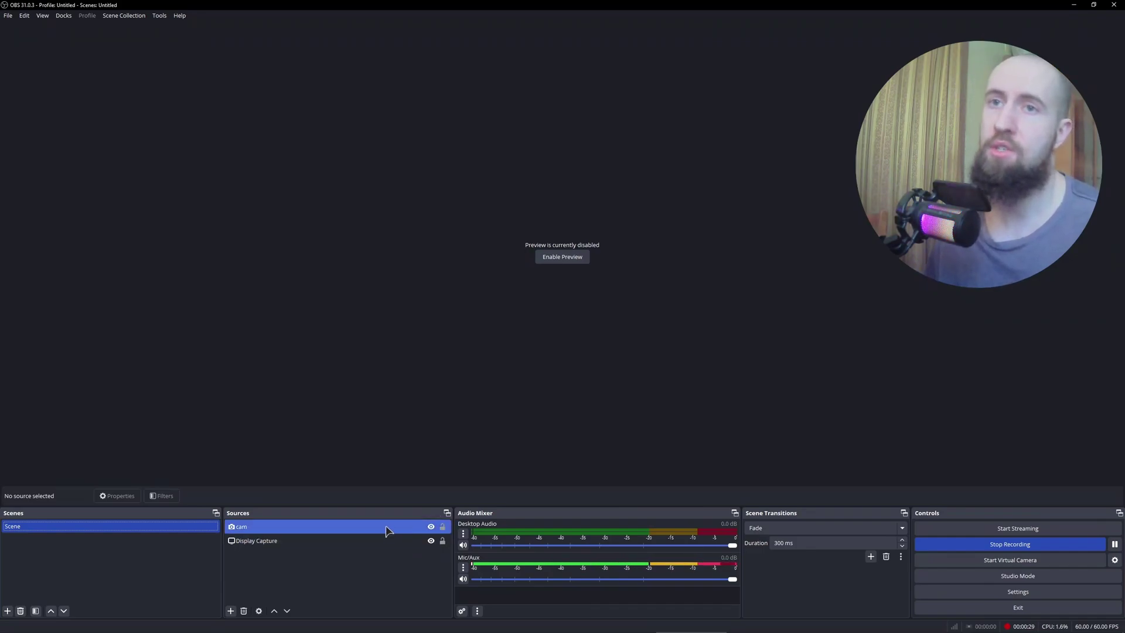
# - With Display Capture selected in Sources, bring up the Add Source list of source types
pyautogui.click(299, 544)
pyautogui.click(262, 567)
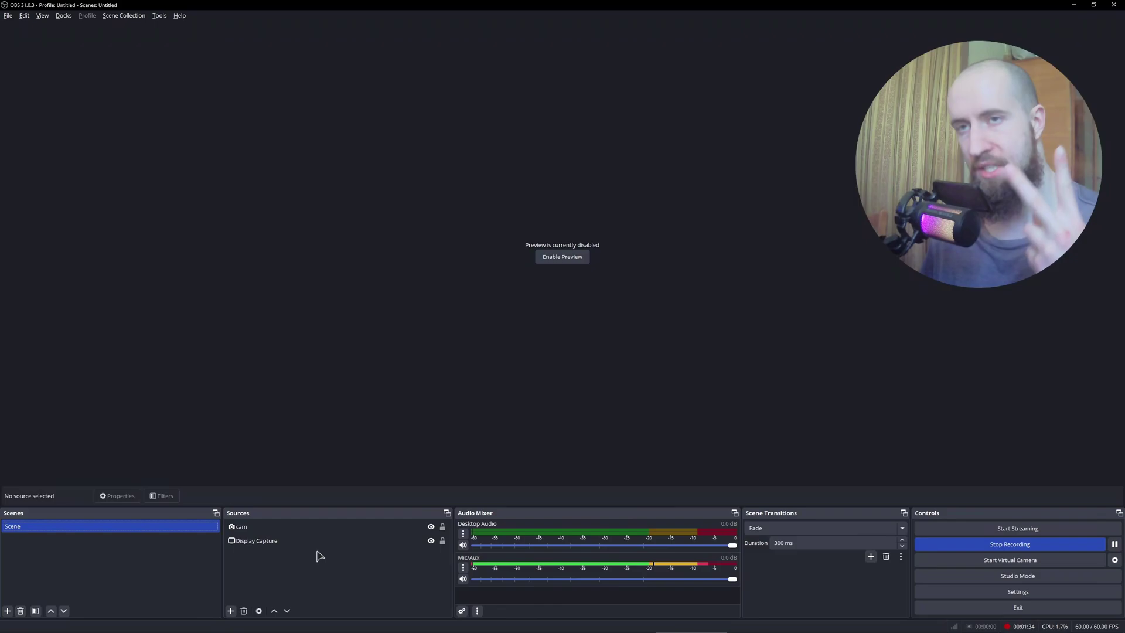
pyautogui.click(317, 546)
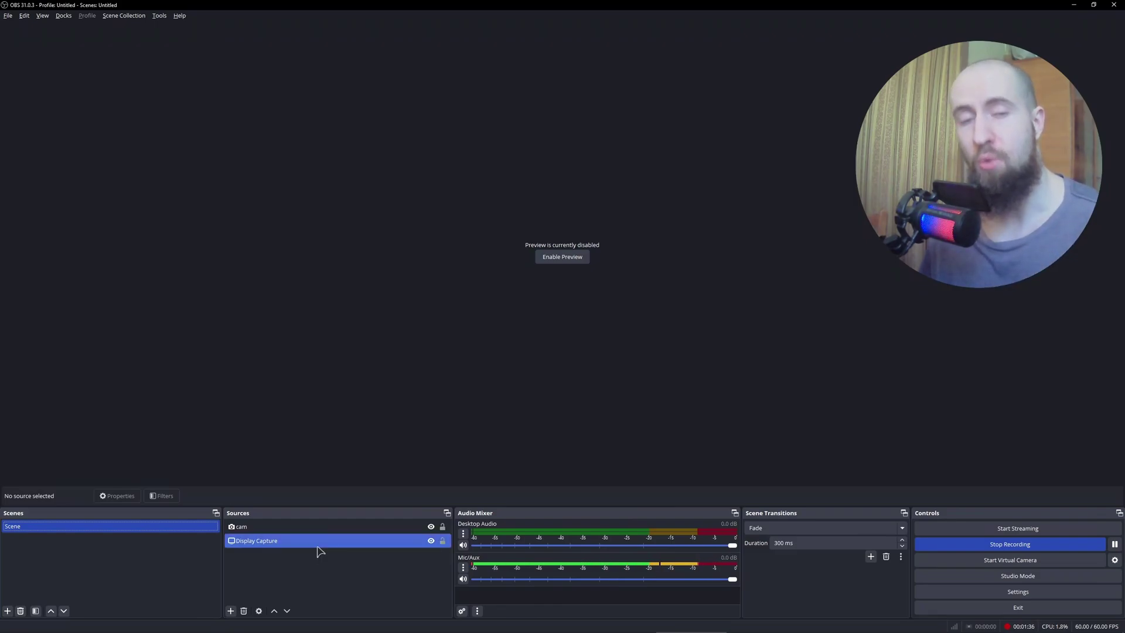
pyautogui.click(316, 555)
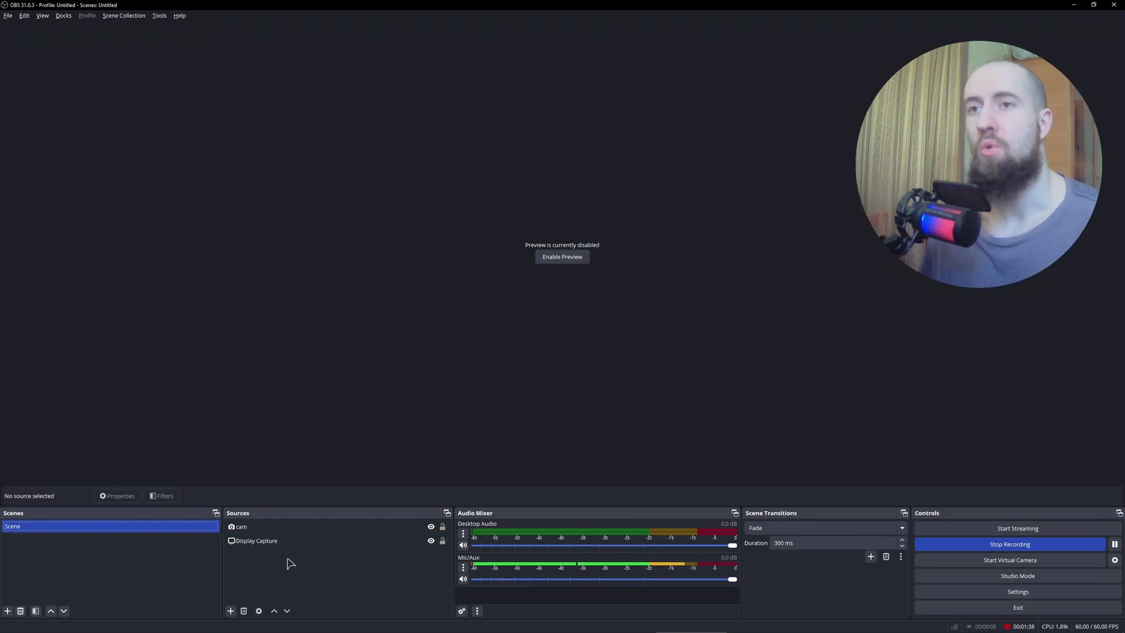
pyautogui.click(279, 543)
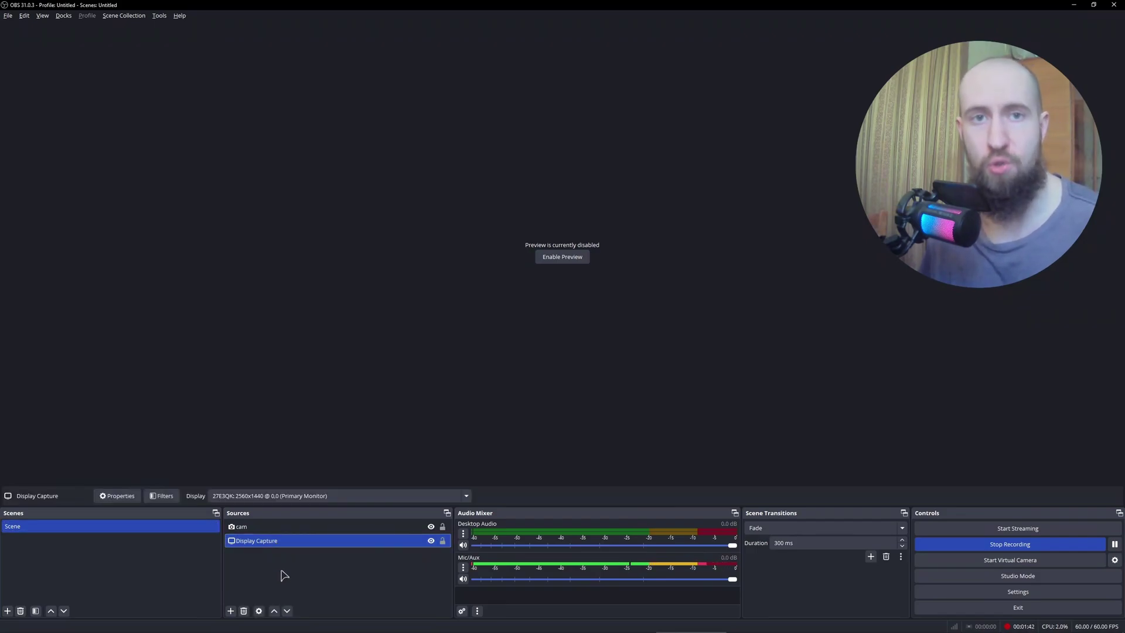
pyautogui.click(230, 610)
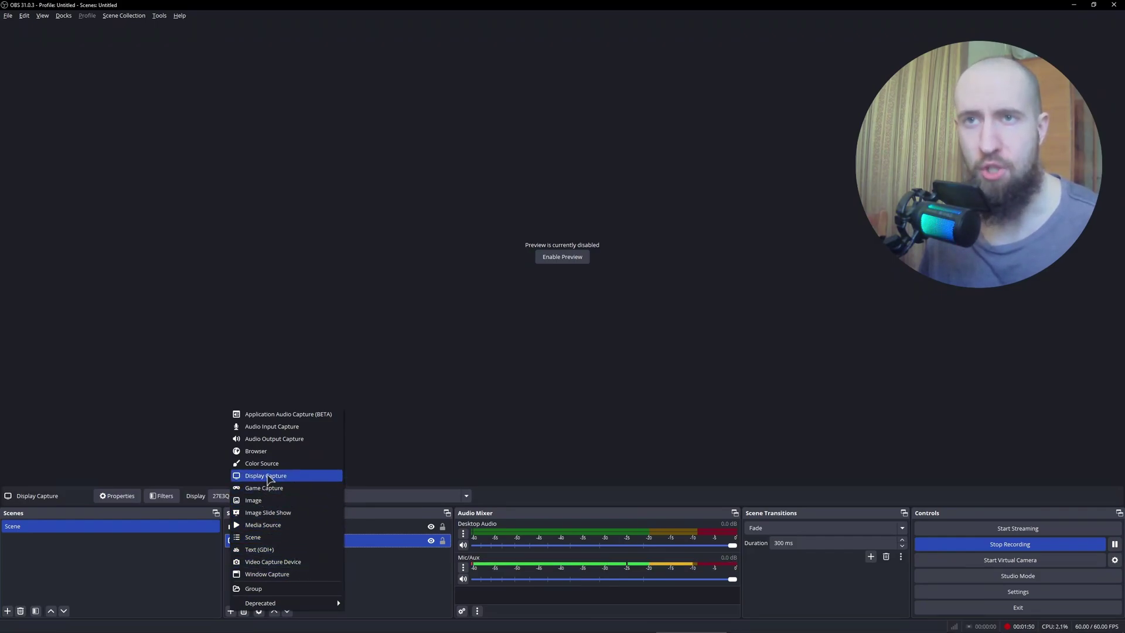
# - Create a new Display Capture source named 'game123'
pyautogui.click(268, 477)
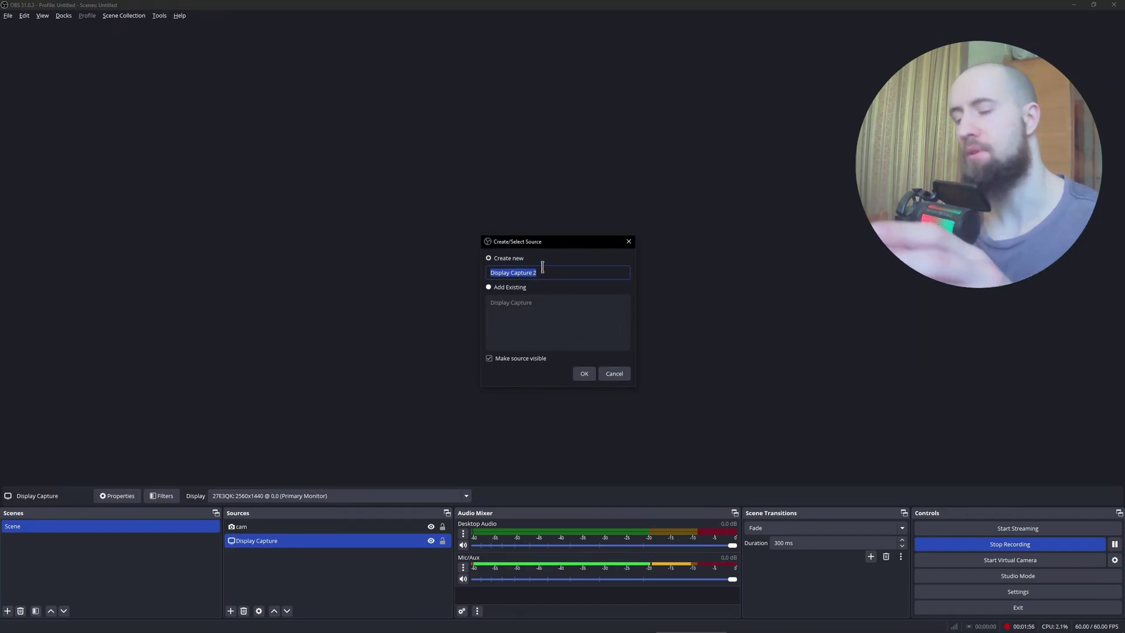
pyautogui.write('game123')
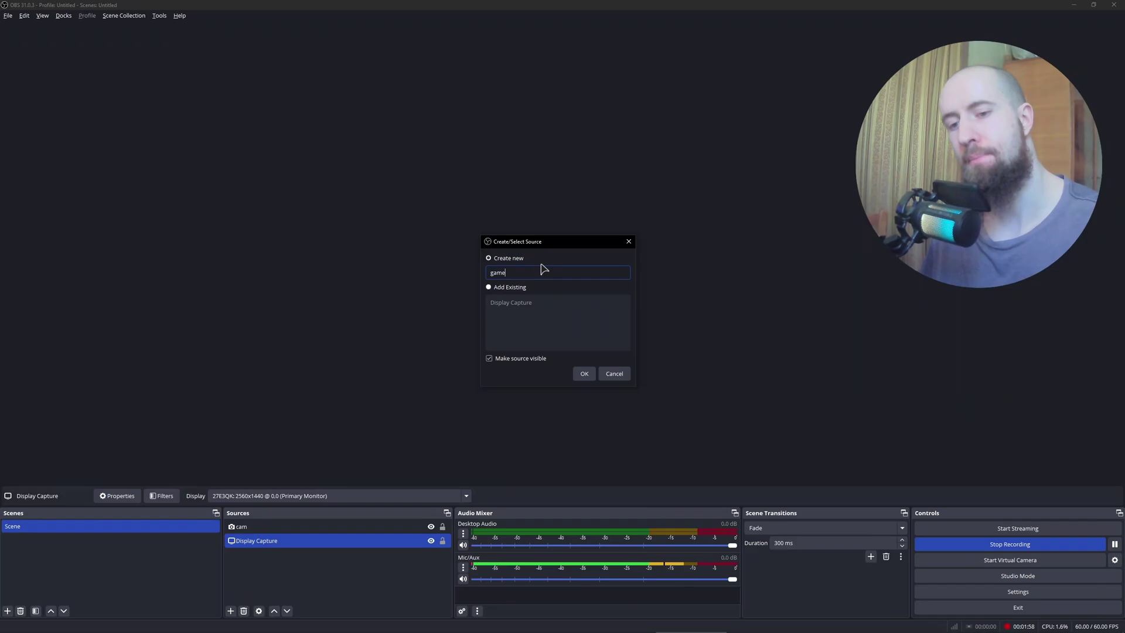
pyautogui.click(585, 374)
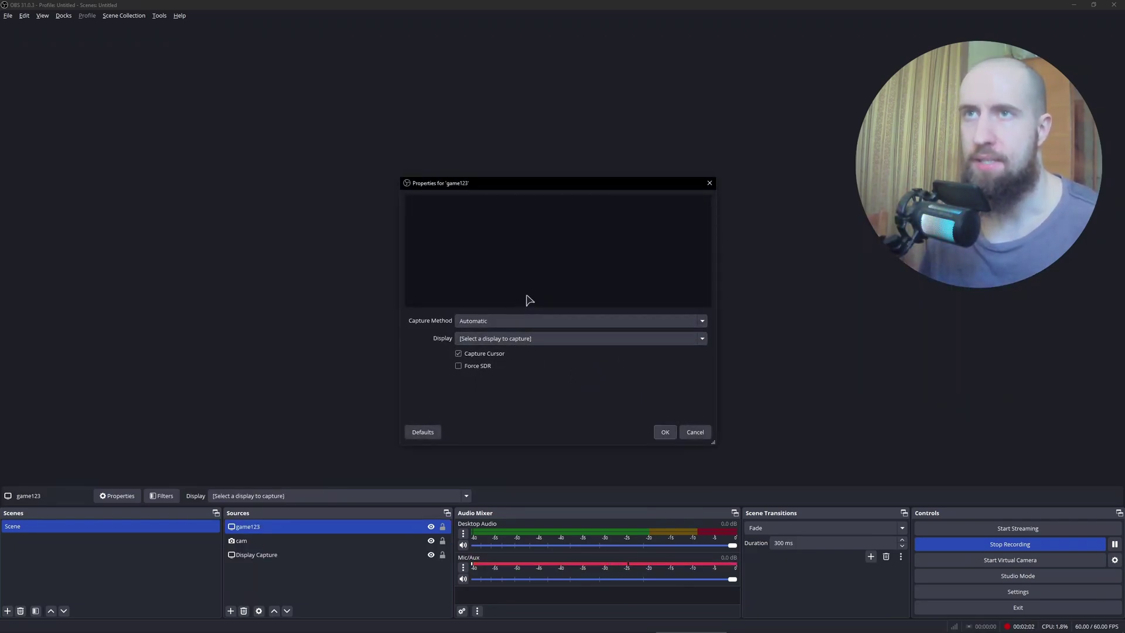
# - Keep the Automatic capture method and choose the 27E3QK 2560x1440 primary monitor as display
pyautogui.click(519, 324)
pyautogui.click(520, 326)
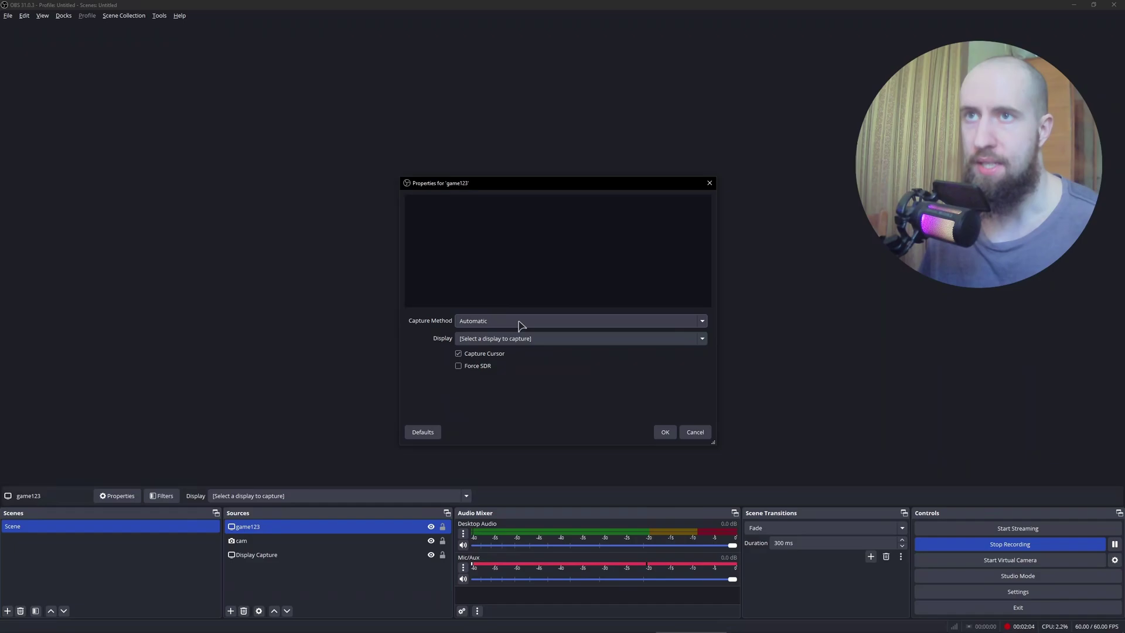
pyautogui.click(528, 340)
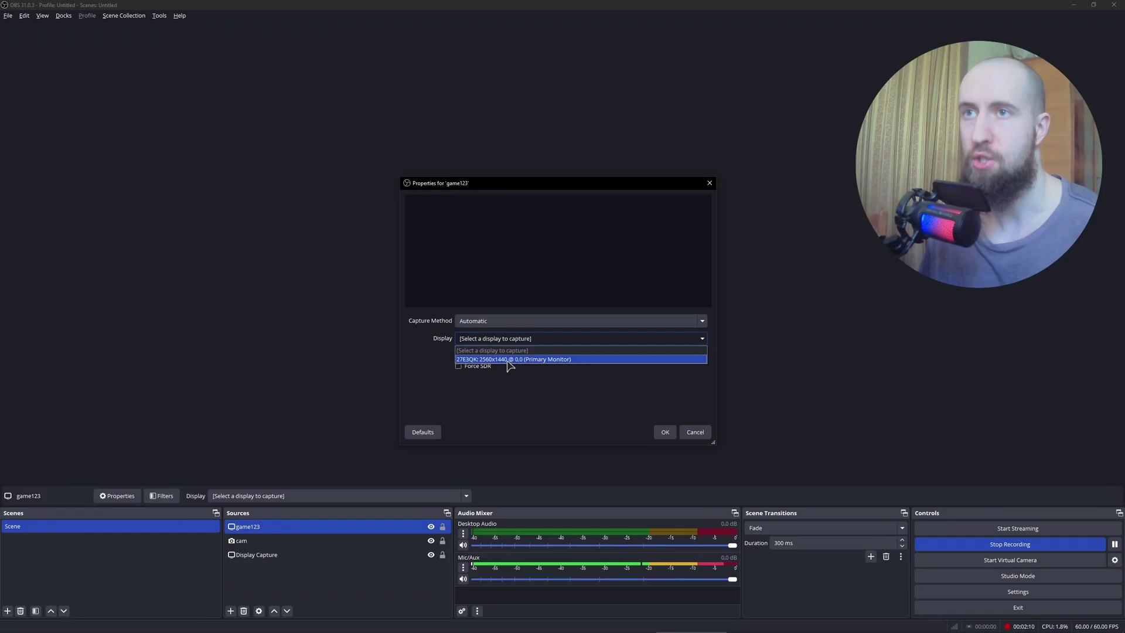
pyautogui.click(508, 359)
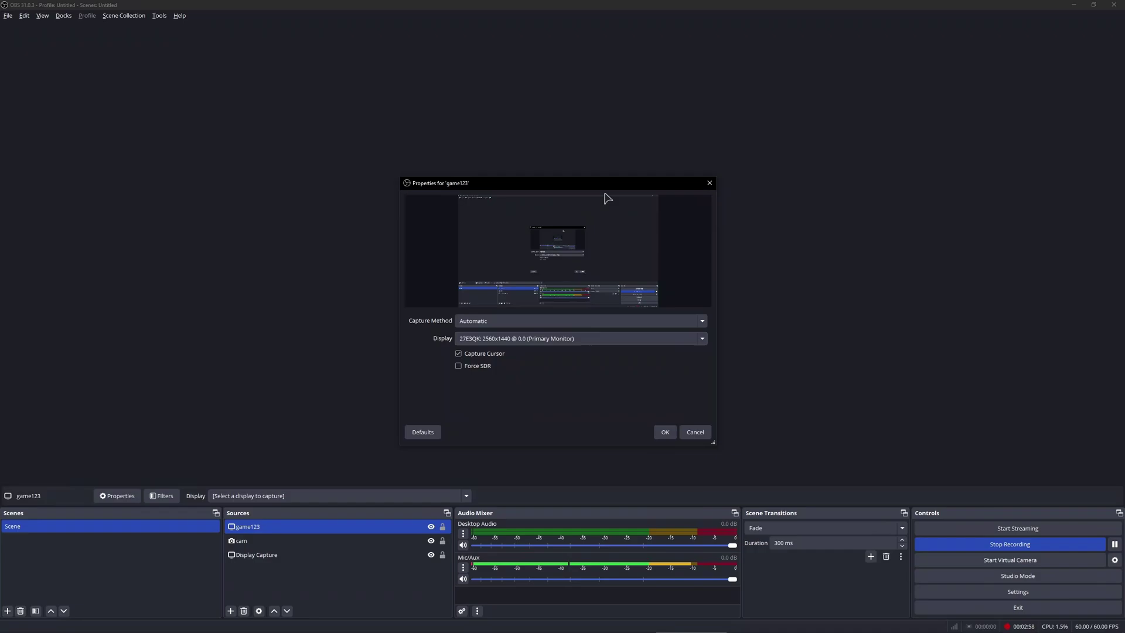
# - Cancel the game123 properties and remove the game123 source from Sources, confirming with Yes
pyautogui.click(697, 434)
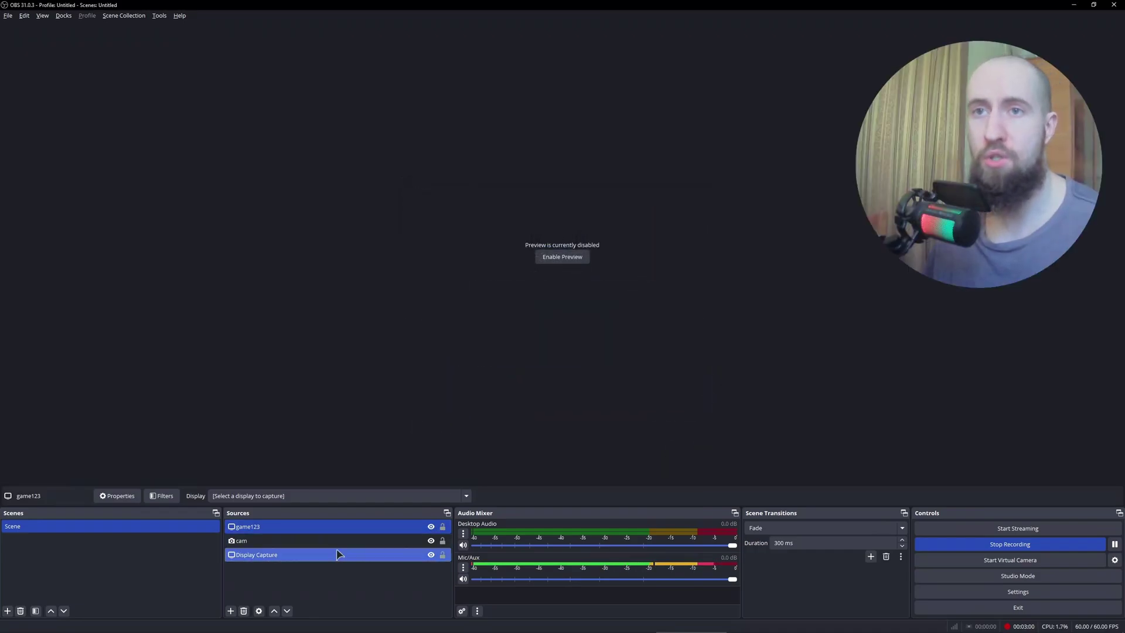
pyautogui.rightClick(293, 526)
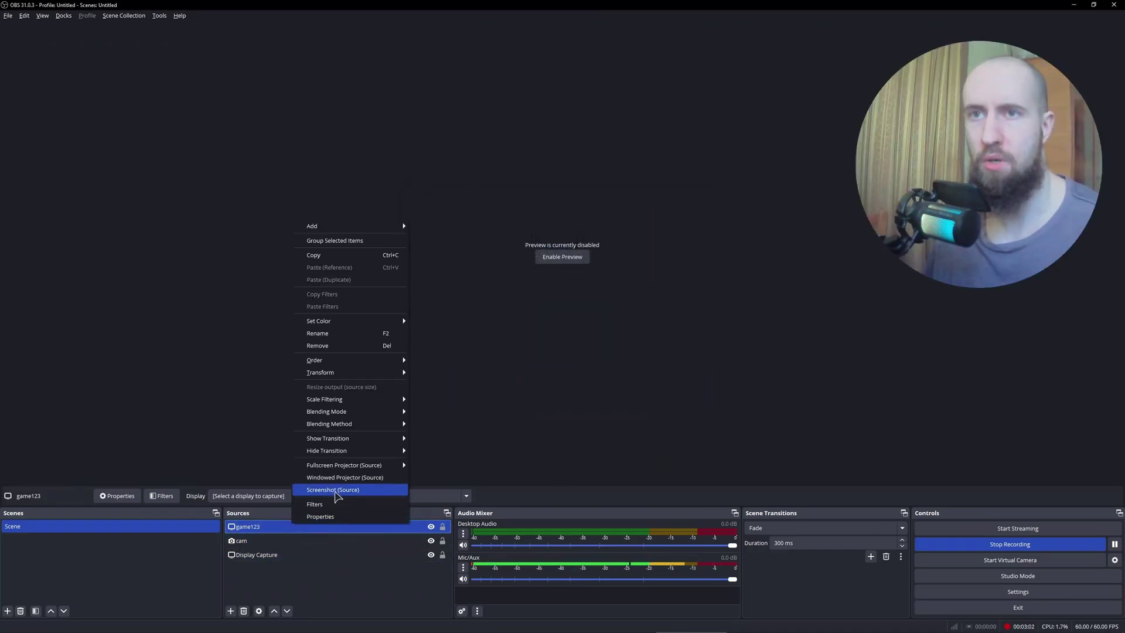
pyautogui.click(319, 345)
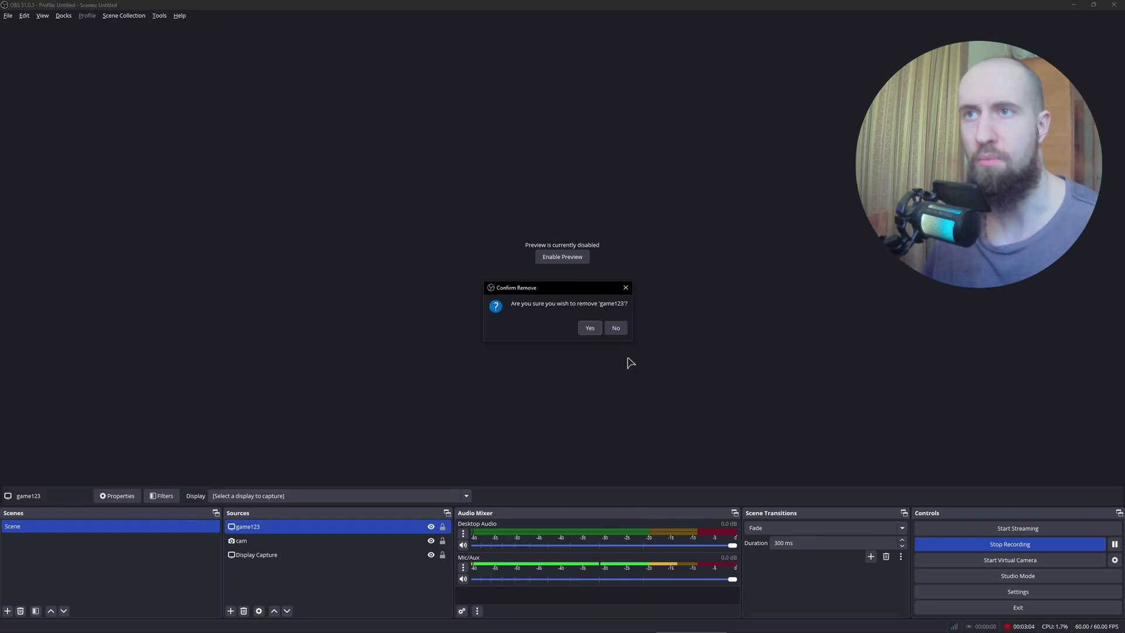
pyautogui.click(590, 329)
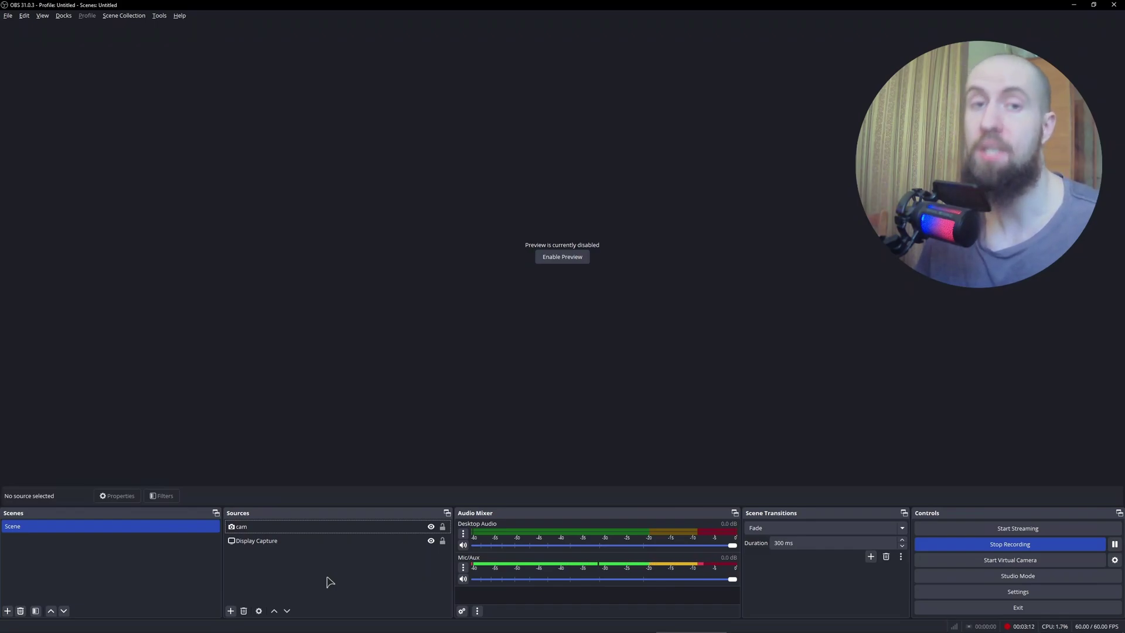
# - Create a new Window Capture source named 'game'
pyautogui.click(230, 610)
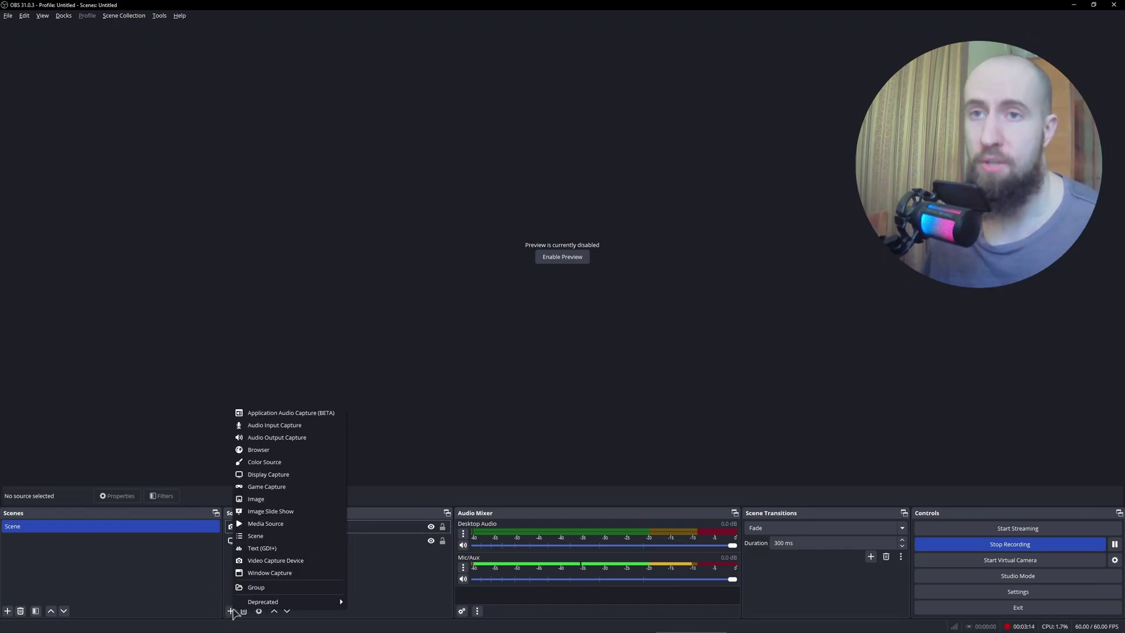
pyautogui.click(293, 572)
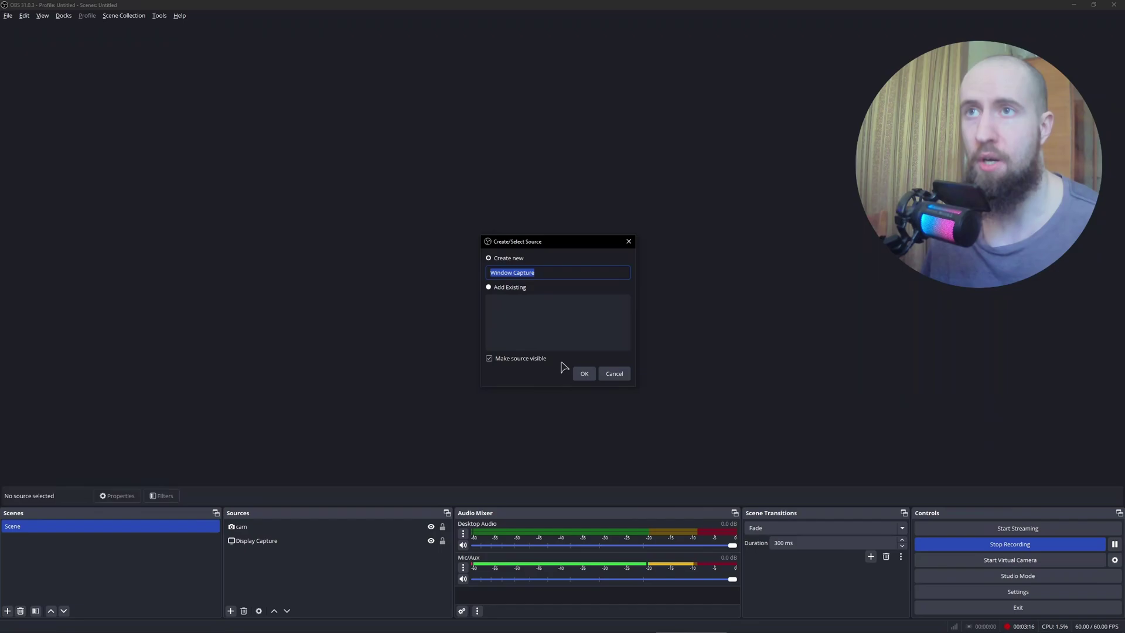
pyautogui.write('game')
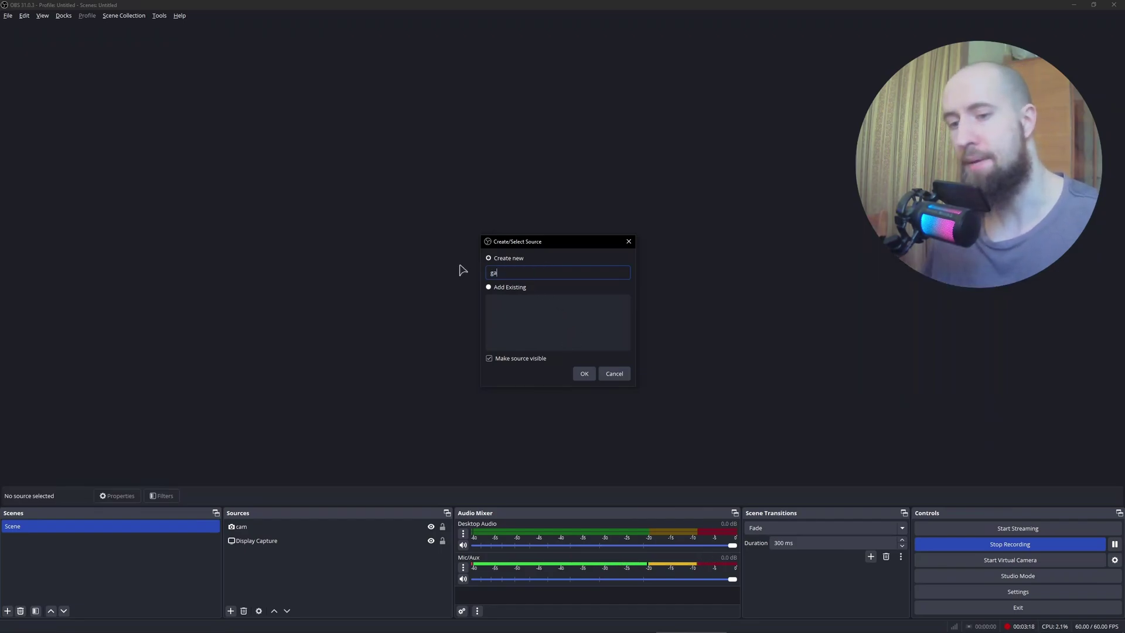
pyautogui.click(584, 373)
# - Try the Lies of P window as capture target, then cancel the properties without saving
pyautogui.click(523, 325)
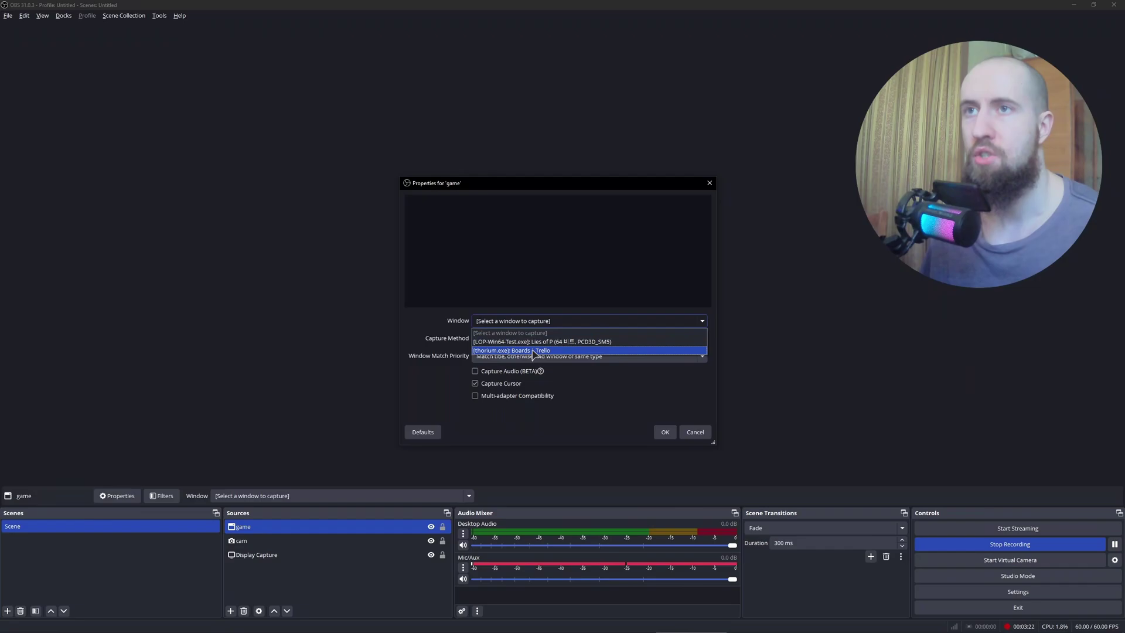
pyautogui.click(495, 341)
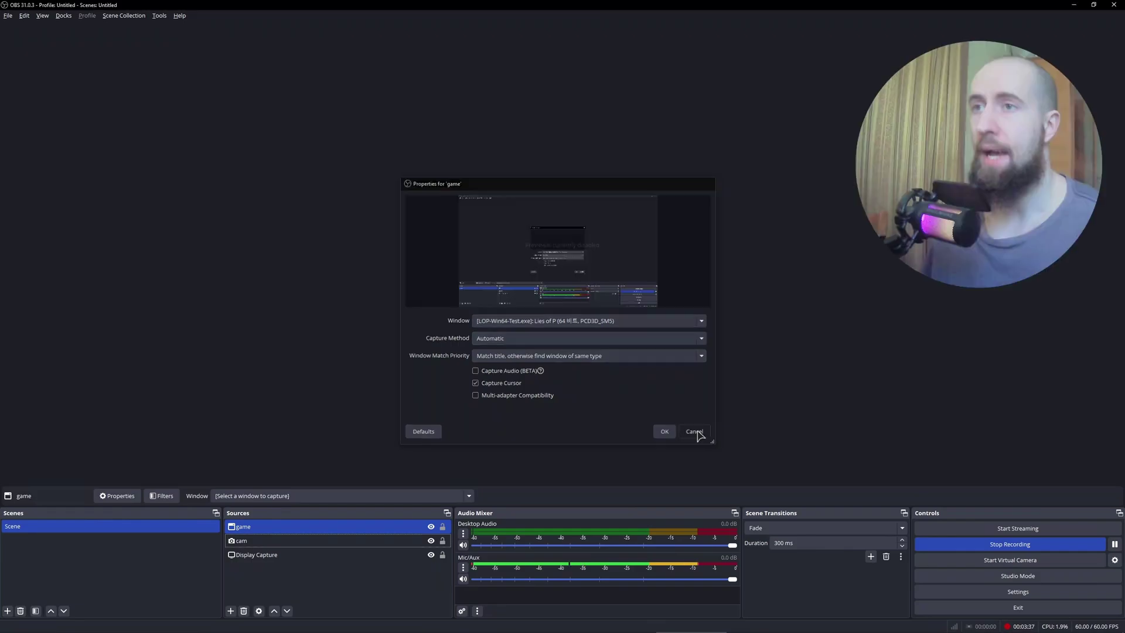
pyautogui.click(694, 432)
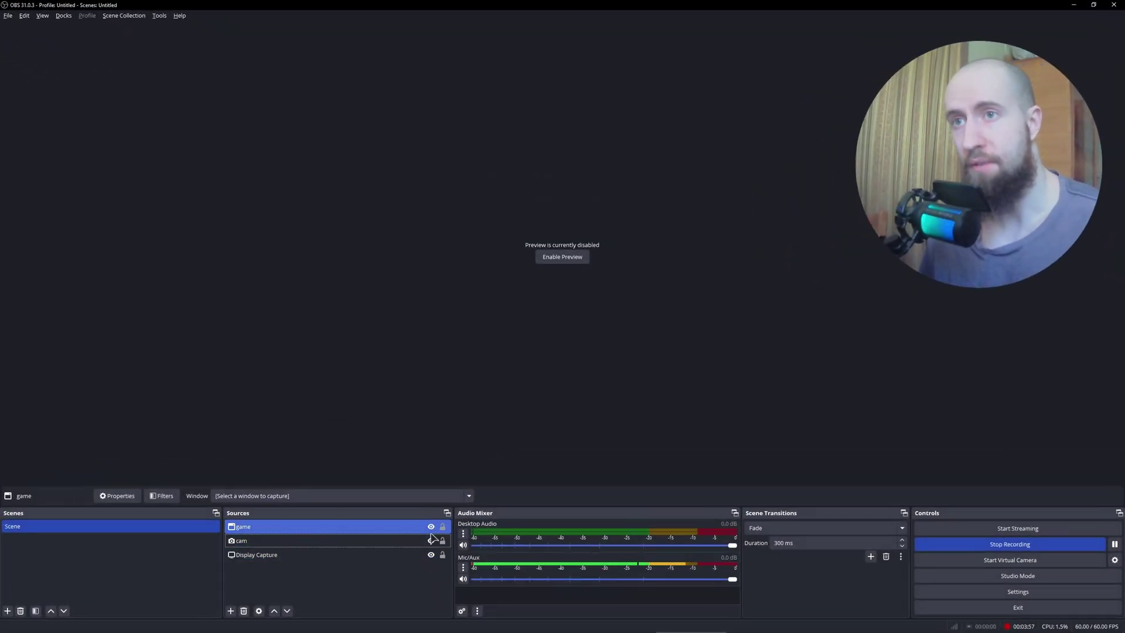
# - Hide the game source, then remove it from the scene and confirm the removal
pyautogui.click(430, 526)
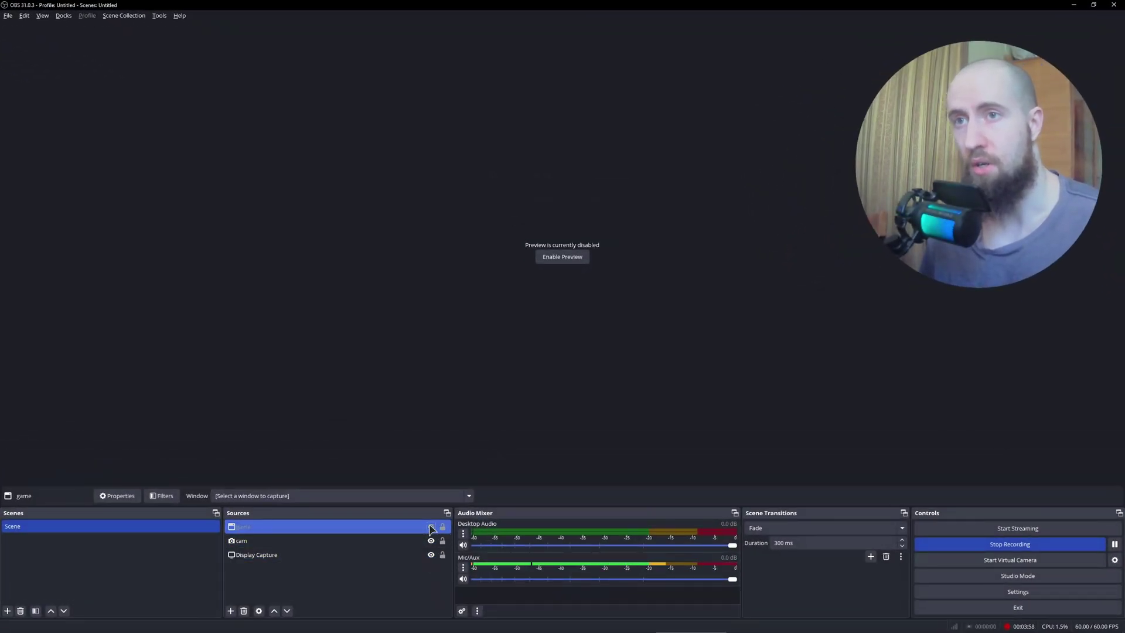
pyautogui.rightClick(379, 528)
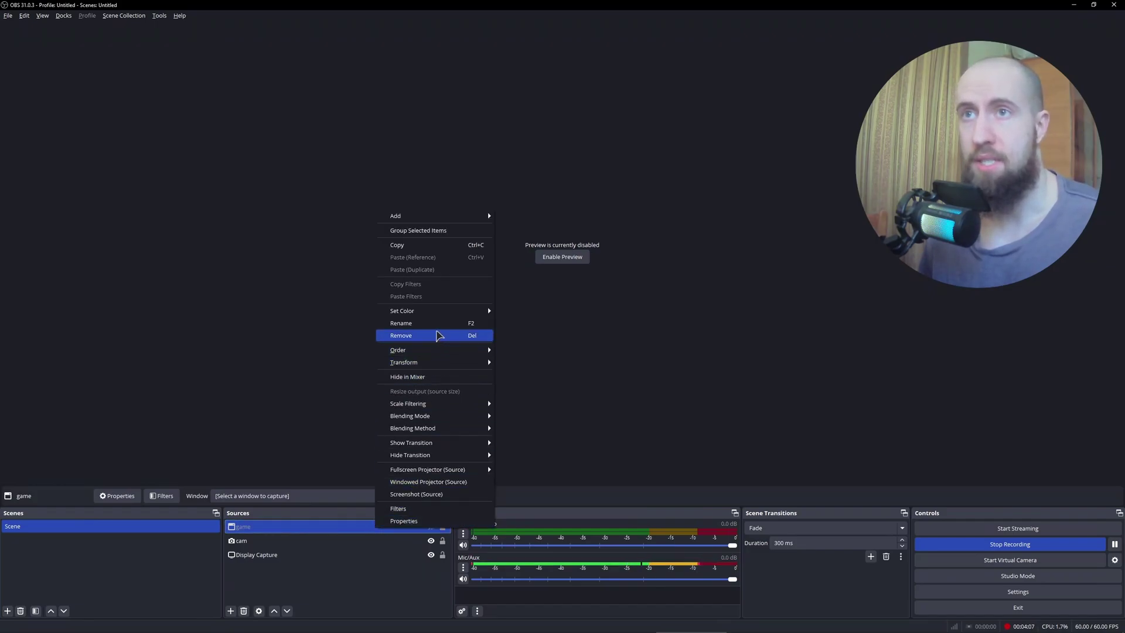
pyautogui.click(437, 336)
pyautogui.click(586, 327)
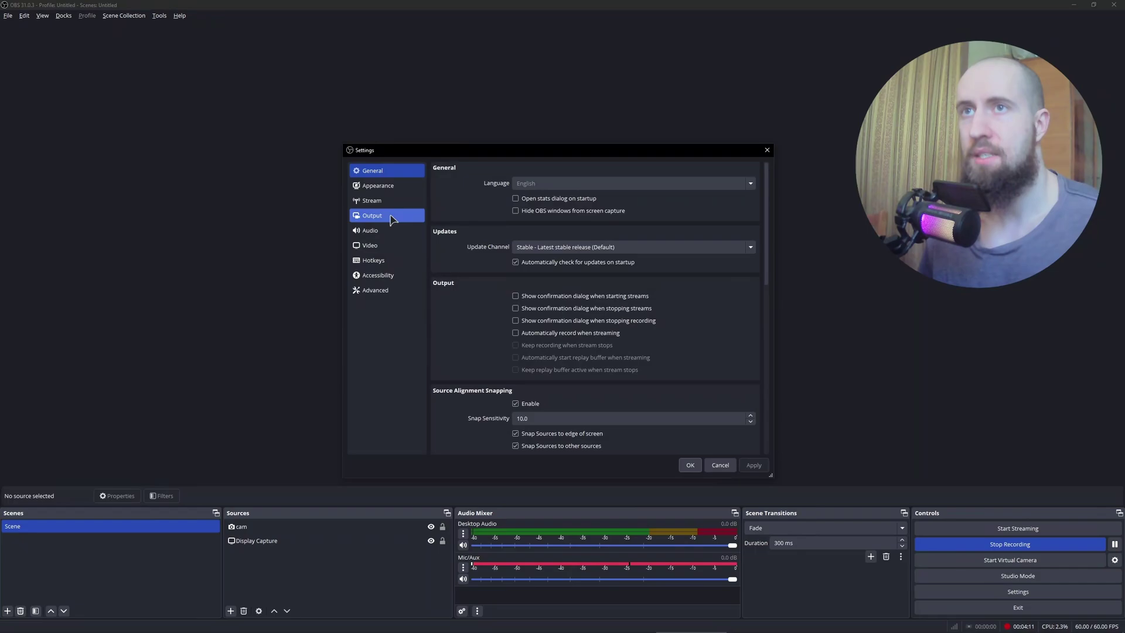
# - Show the Recording tab of the Output settings, repositioning the Settings window
pyautogui.click(386, 216)
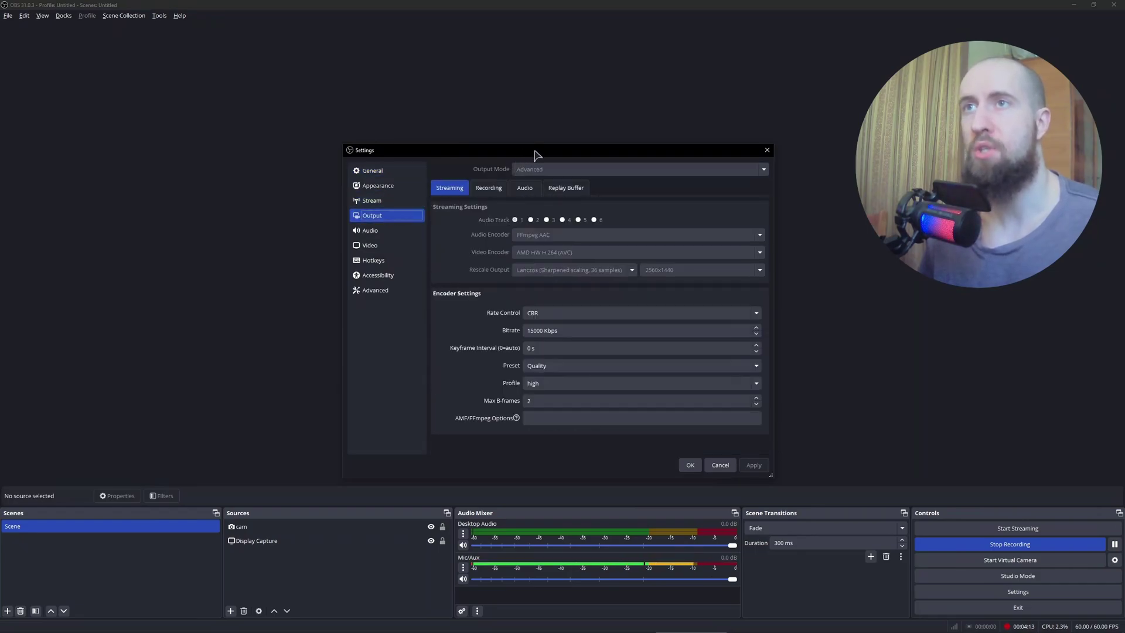
pyautogui.moveTo(539, 151); pyautogui.dragTo(476, 167)
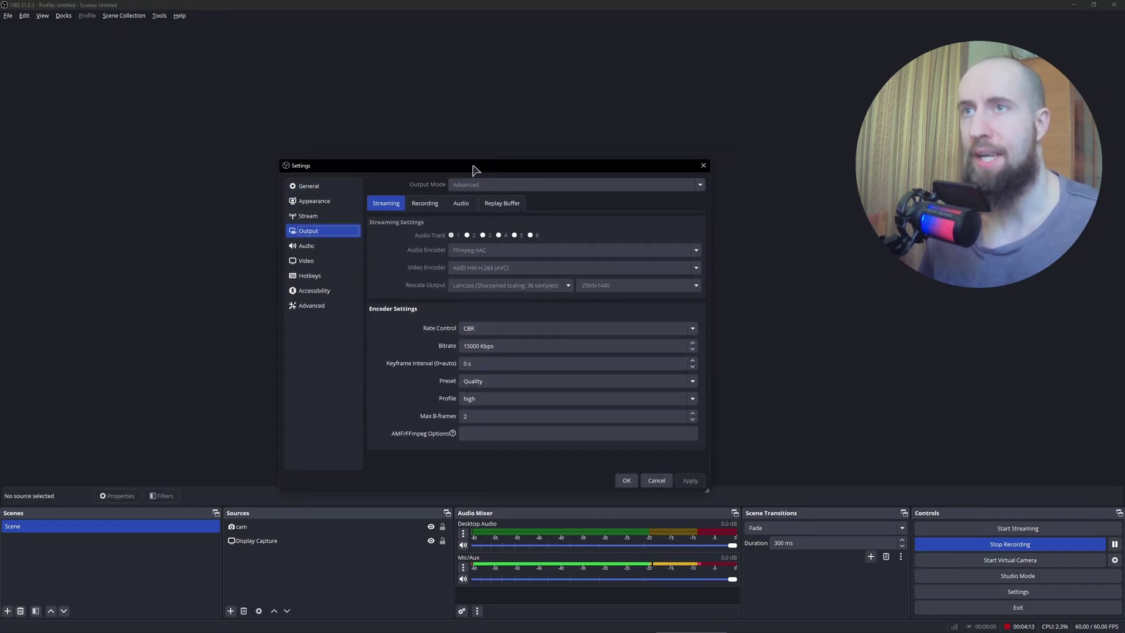
pyautogui.click(426, 204)
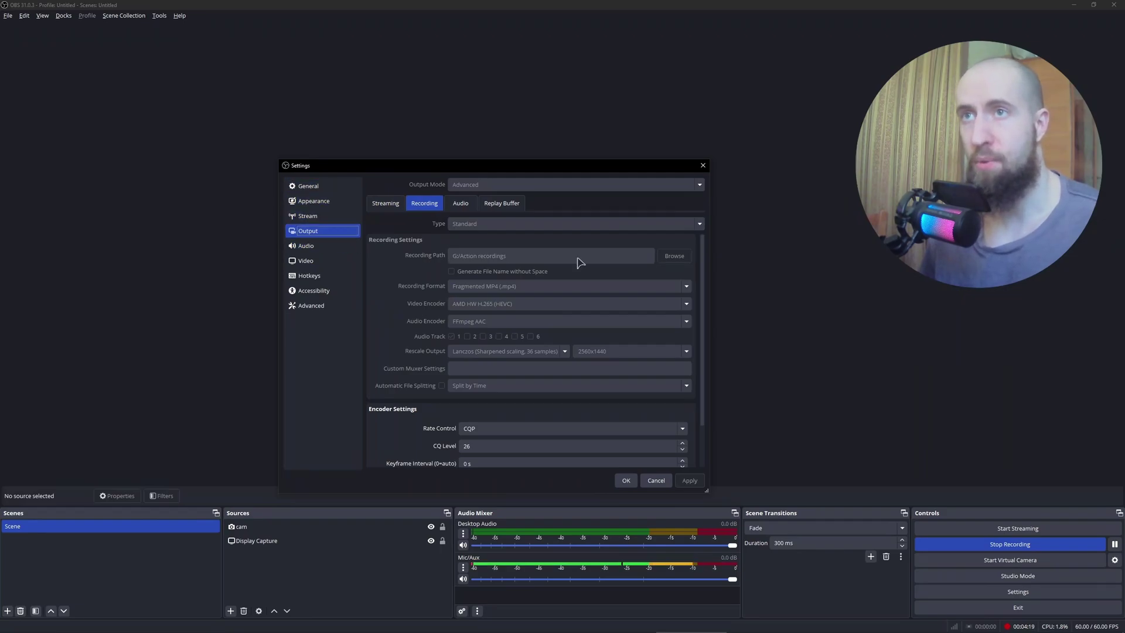
pyautogui.moveTo(705, 314); pyautogui.dragTo(688, 293)
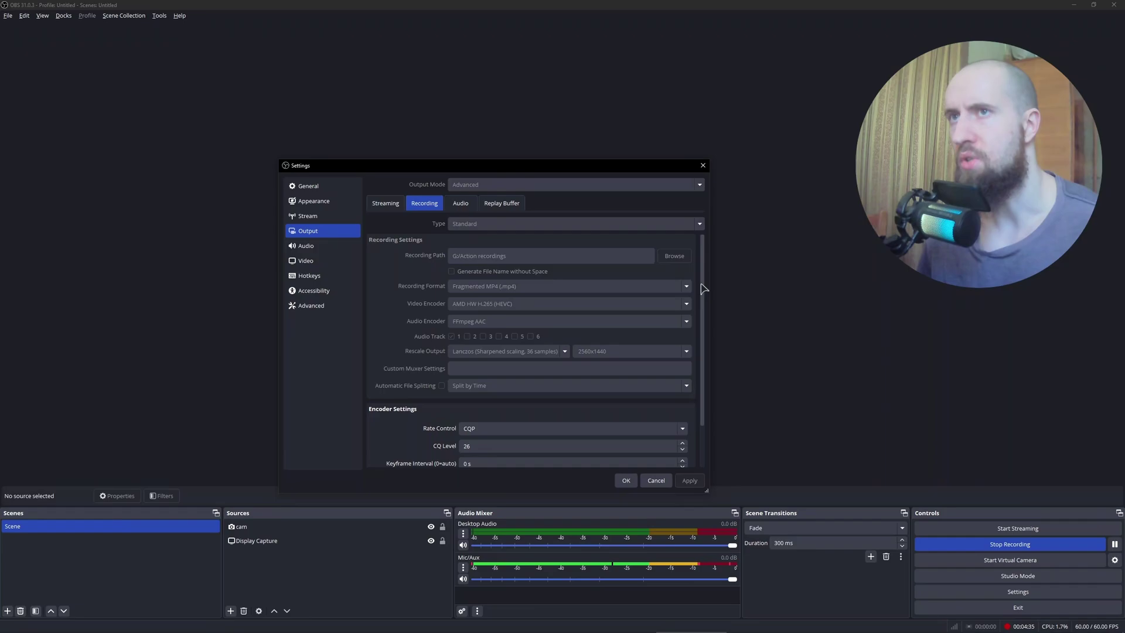
pyautogui.moveTo(702, 287)
pyautogui.mouseDown()
pyautogui.moveTo(713, 321)
pyautogui.moveTo(710, 302)
pyautogui.mouseUp()
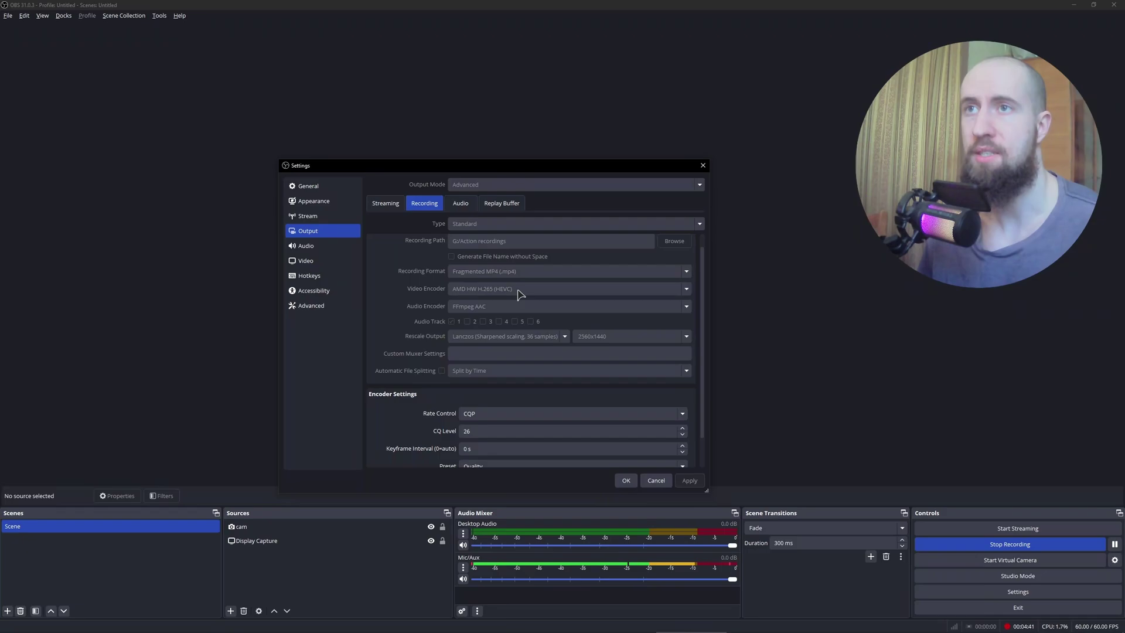
pyautogui.moveTo(703, 310); pyautogui.dragTo(706, 357)
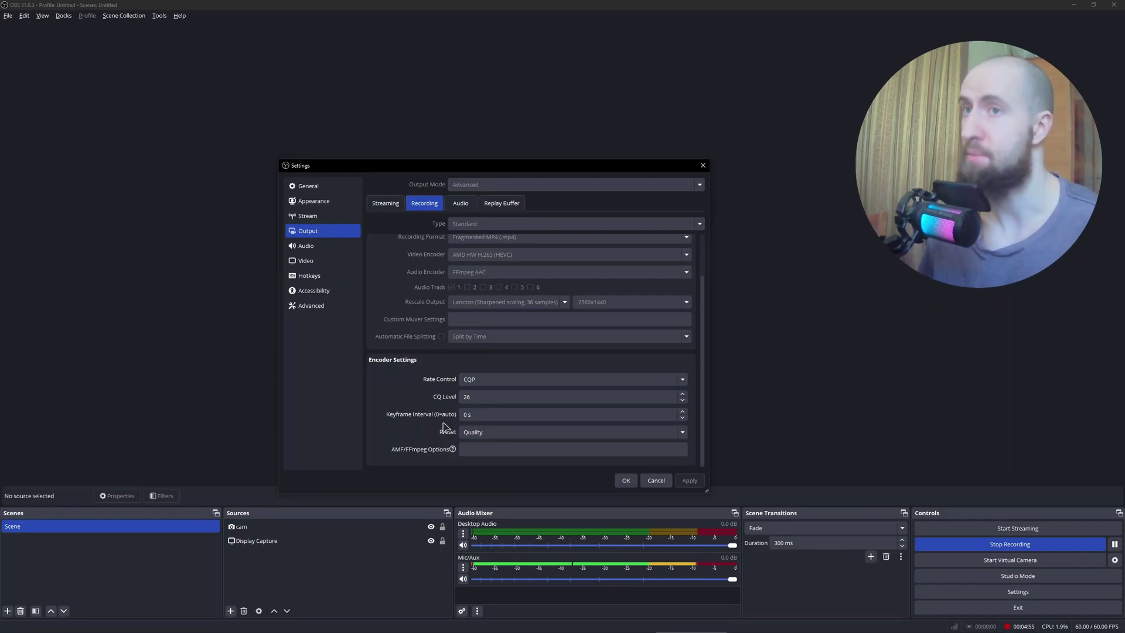
# - Review the rate control modes keeping CQP, then move to the Audio settings page
pyautogui.click(497, 380)
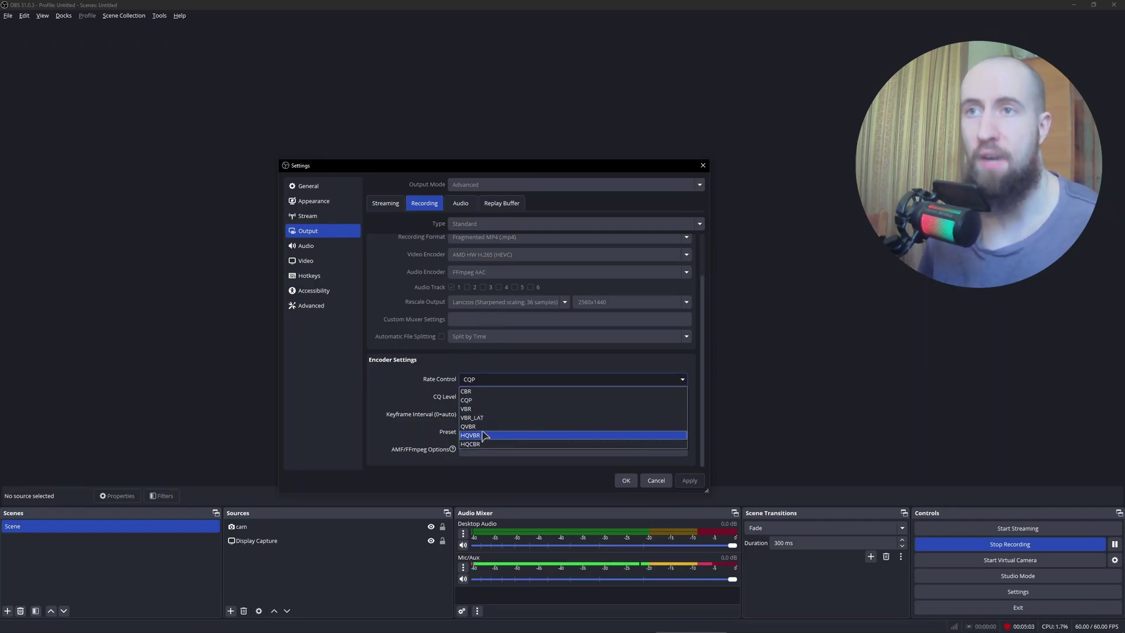
pyautogui.click(385, 389)
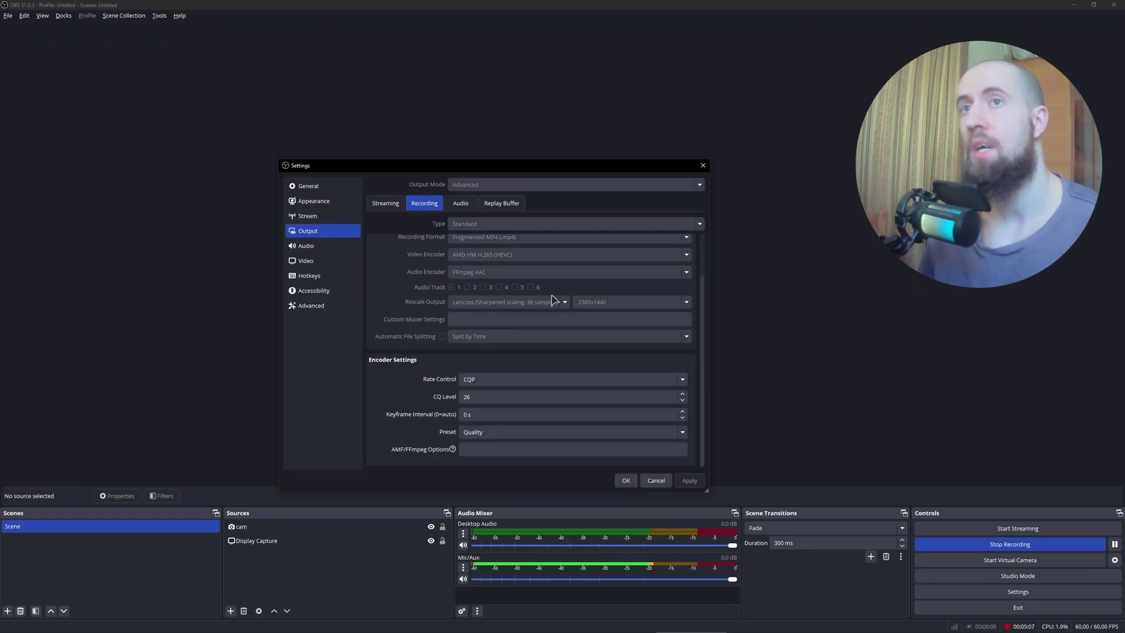
pyautogui.click(330, 246)
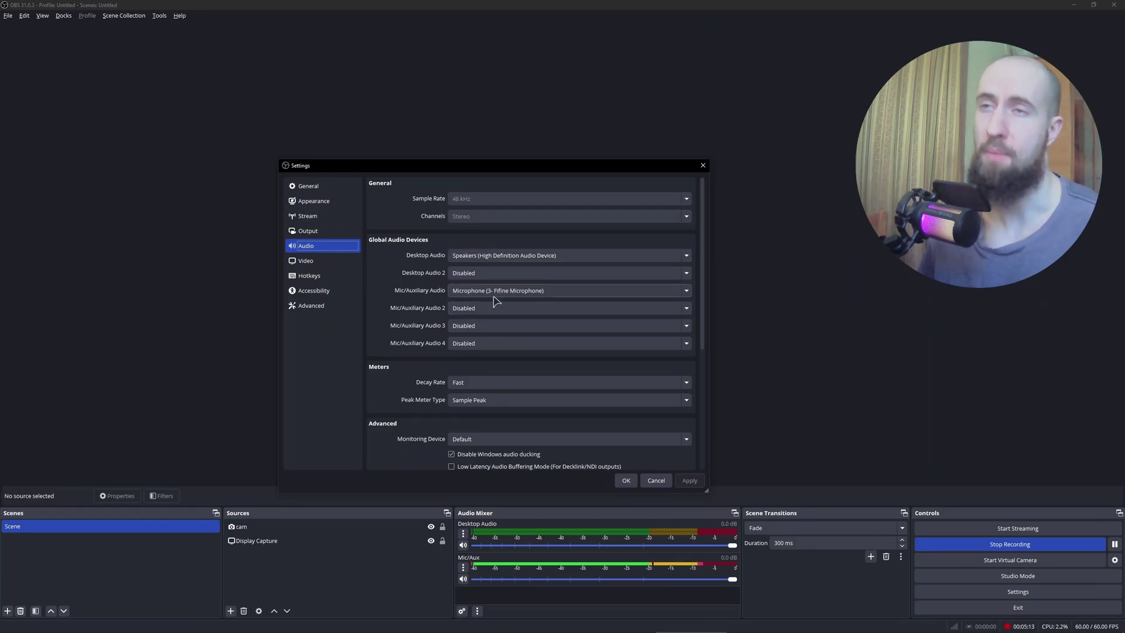
# - Keep Fifine Microphone as mic and Speakers as desktop audio, then return to Output recording
pyautogui.click(470, 291)
pyautogui.click(470, 291)
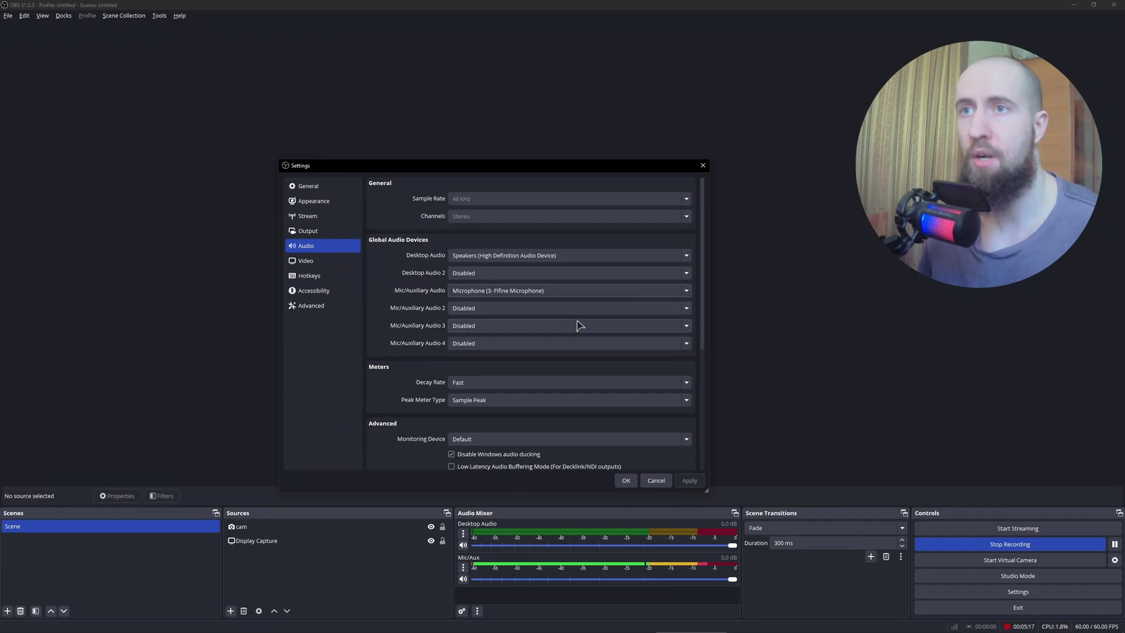
pyautogui.click(480, 256)
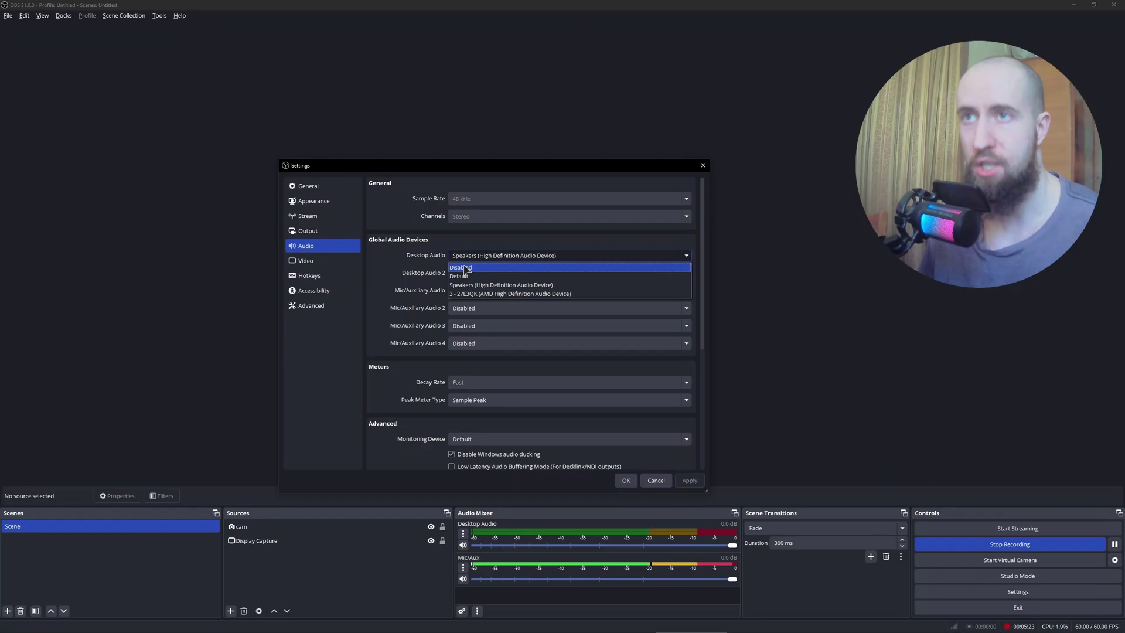
pyautogui.click(437, 253)
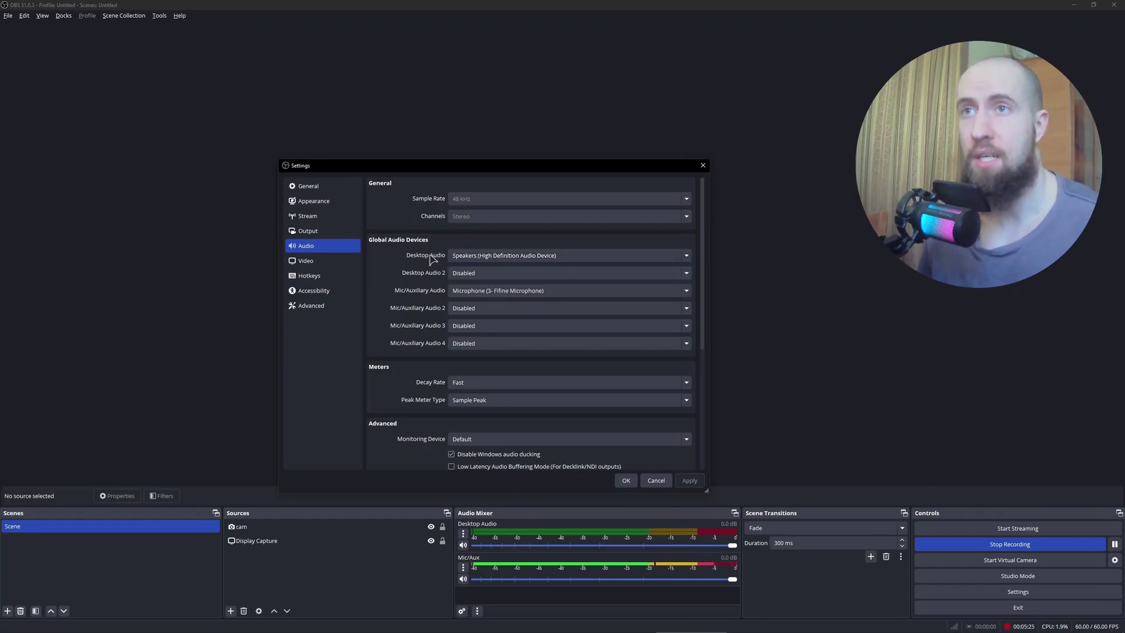
pyautogui.click(308, 231)
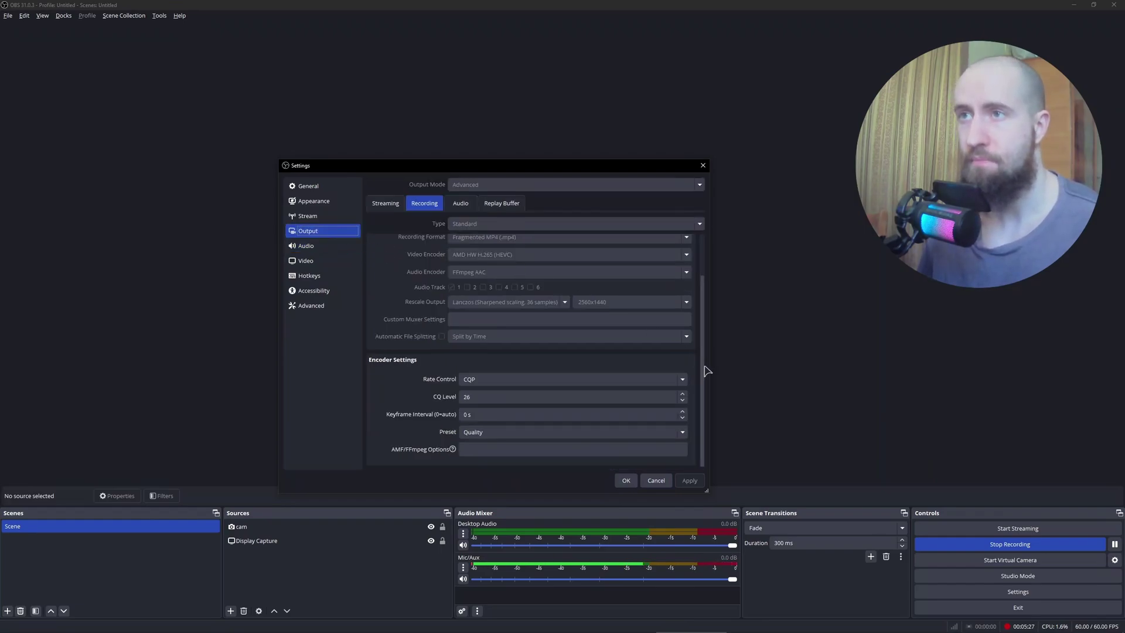
pyautogui.moveTo(702, 370)
pyautogui.mouseDown()
pyautogui.moveTo(701, 342)
pyautogui.moveTo(711, 386)
pyautogui.moveTo(695, 323)
pyautogui.moveTo(708, 381)
pyautogui.moveTo(701, 371)
pyautogui.mouseUp()
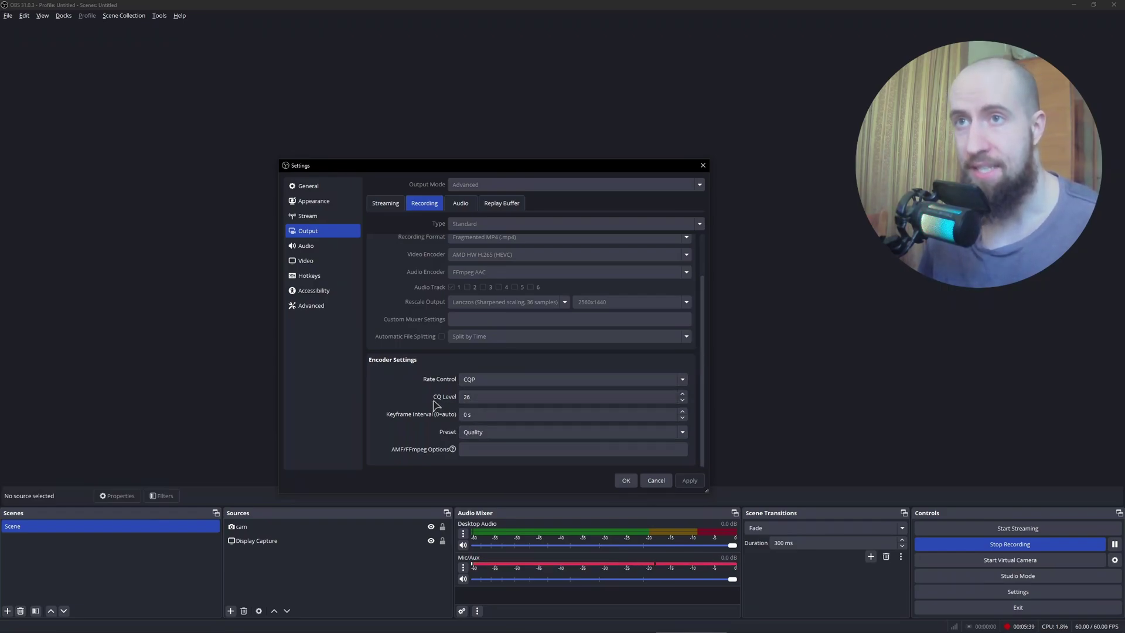
pyautogui.click(479, 396)
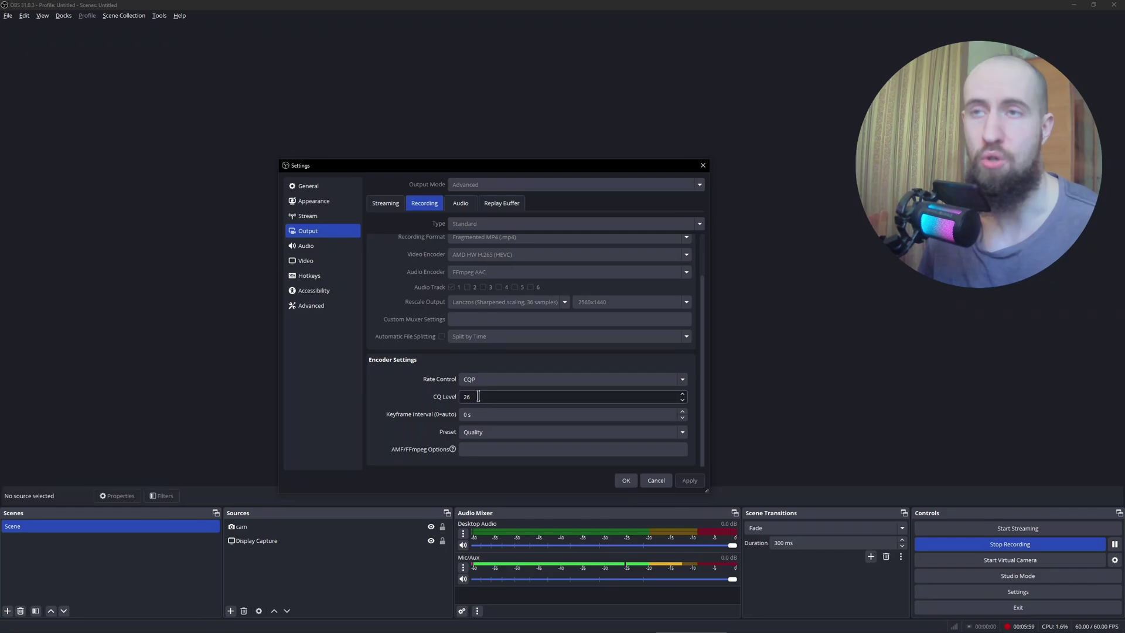
# - Close the Settings window, then select and deselect the Display Capture source
pyautogui.click(703, 165)
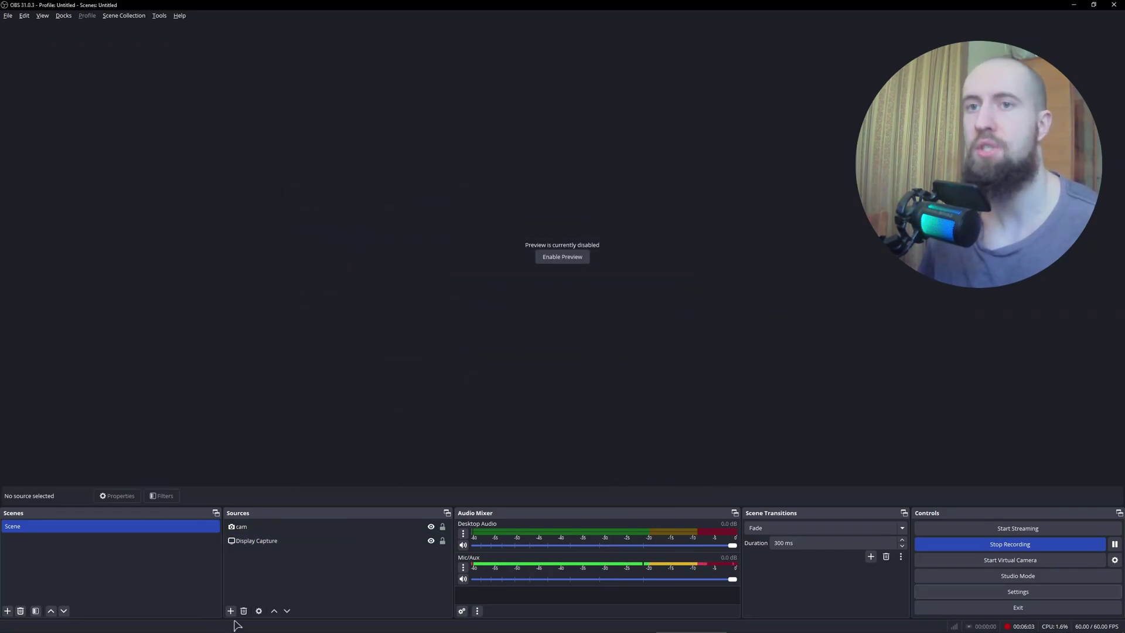
pyautogui.click(339, 540)
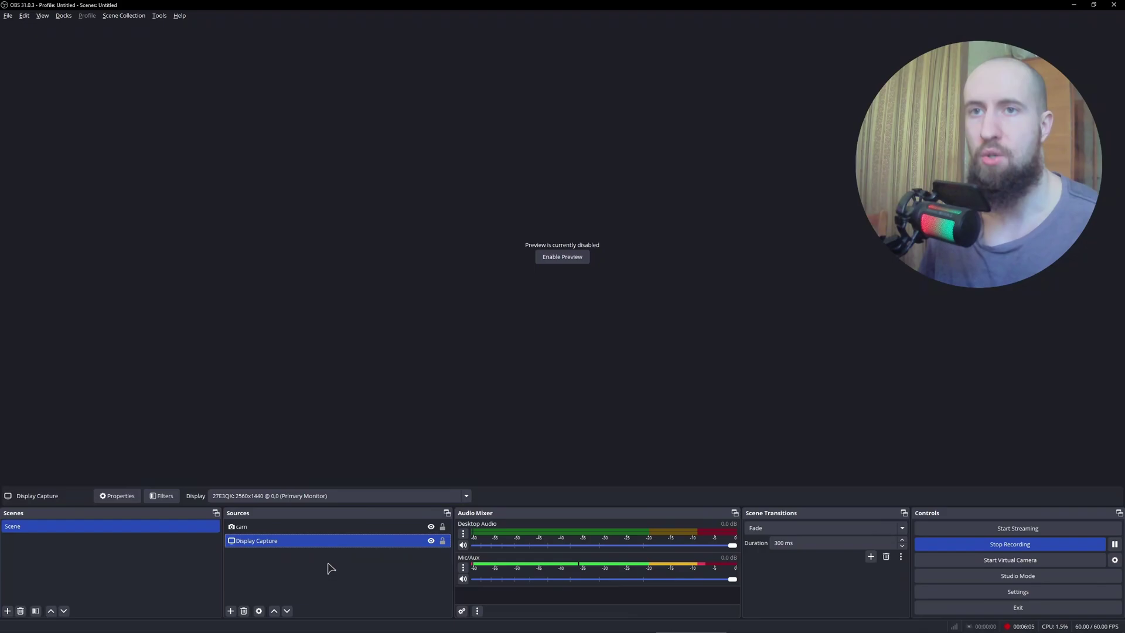
pyautogui.click(351, 563)
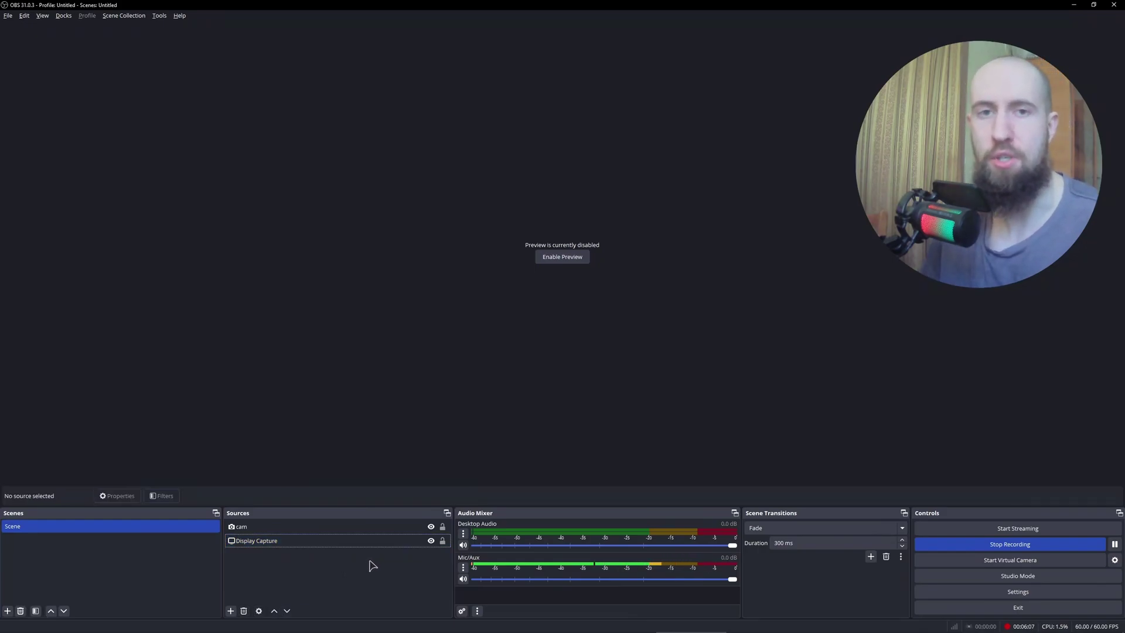